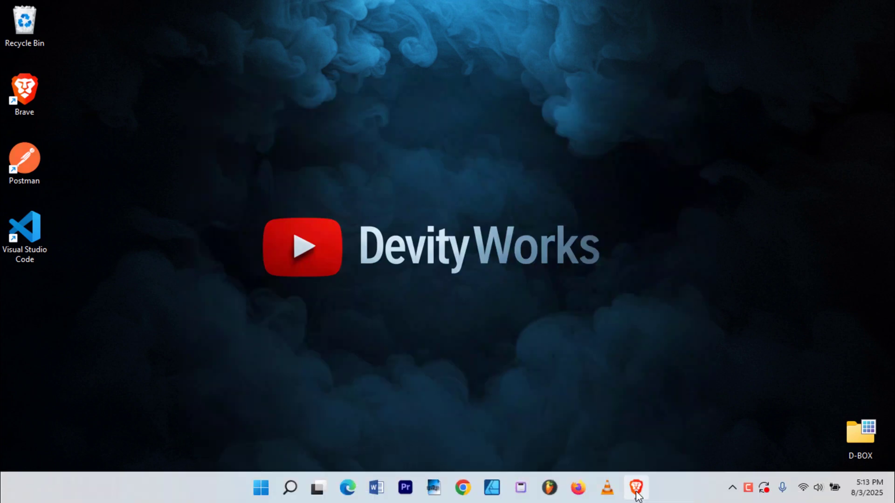
Step: Search 'handbrake download' in Brave
click(635, 492)
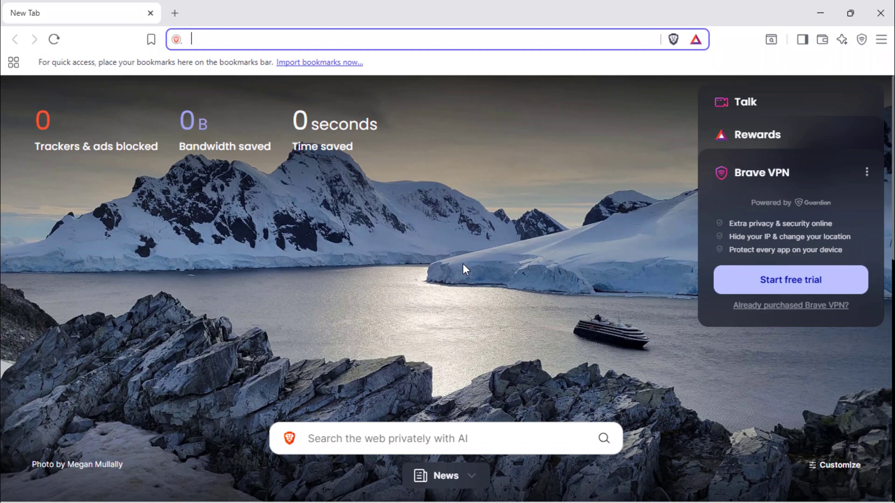
text(handbrake )
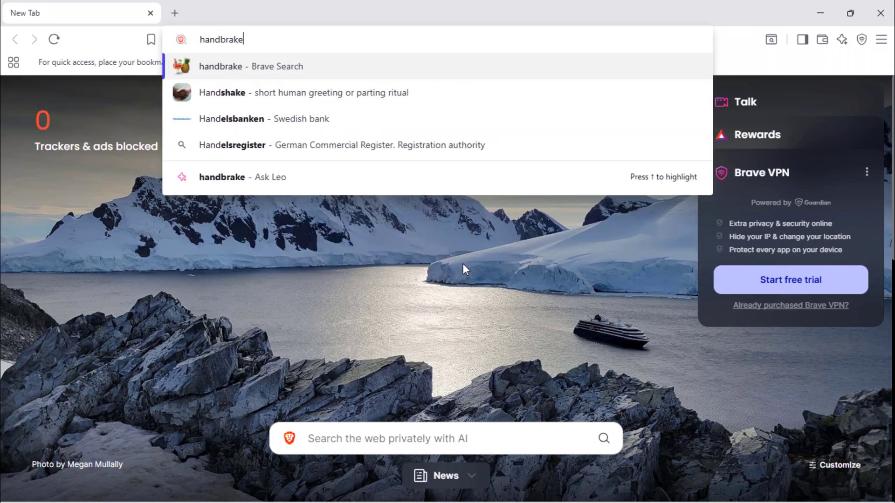
text(downlo)
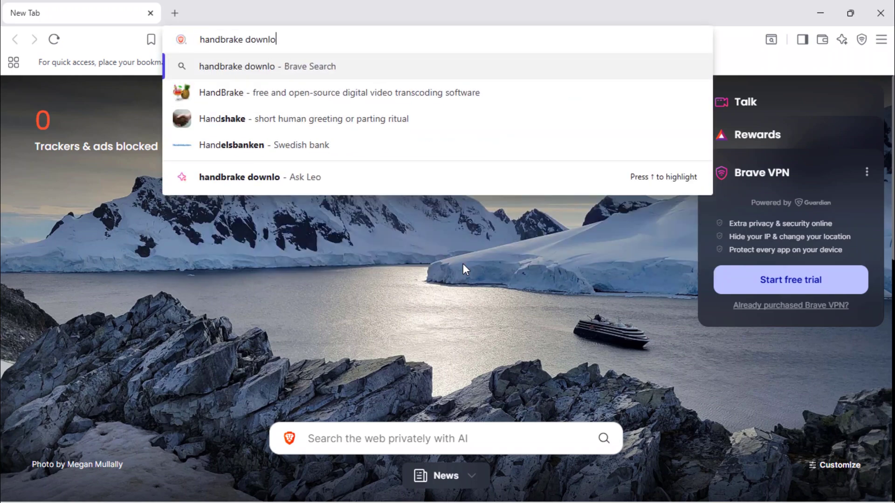
text(ad)
key(Return)
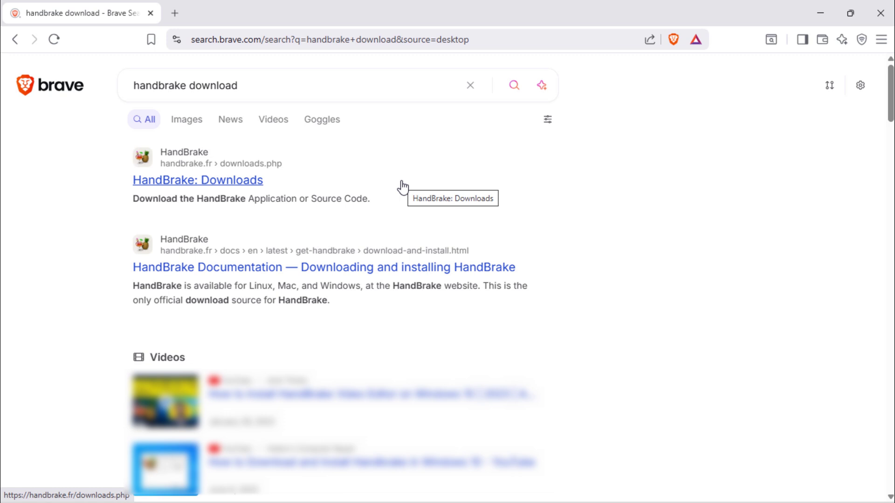
Step: Start the HandBrake 1.9.2 Windows x64 exe installer download from the official Downloads page
click(241, 181)
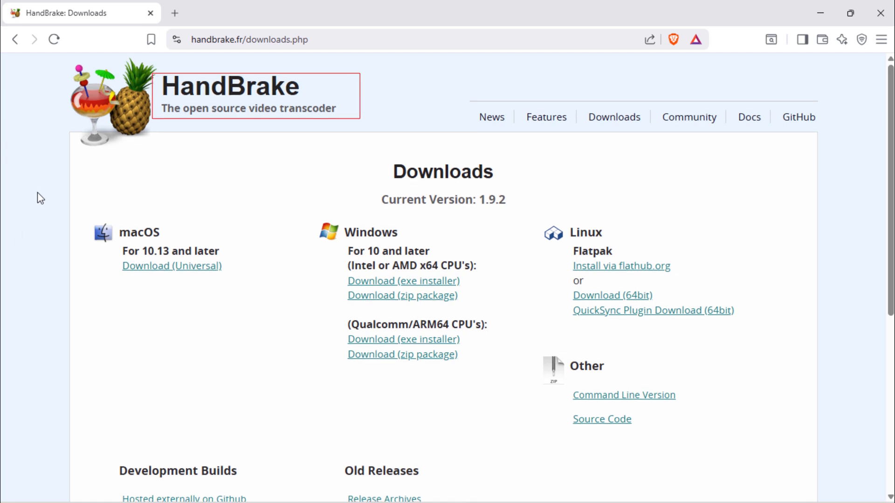
scroll(37, 203, down, 3)
scroll(40, 212, up, 3)
scroll(40, 212, up, 2)
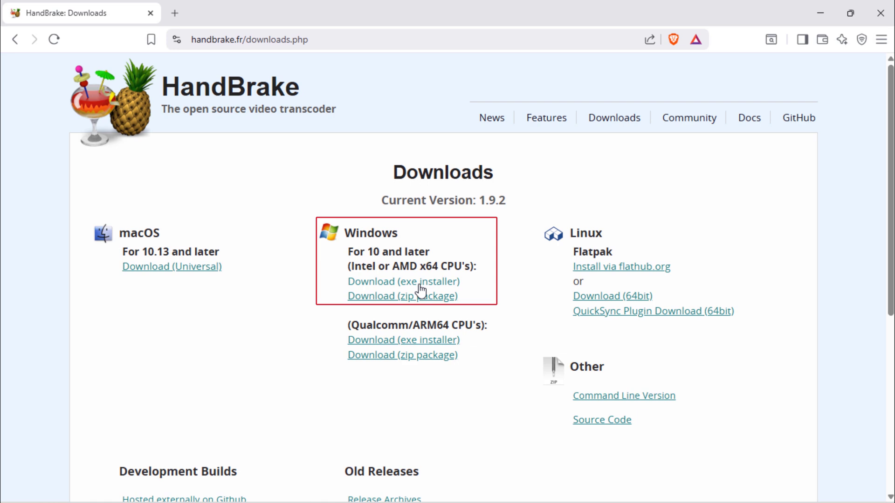
click(404, 281)
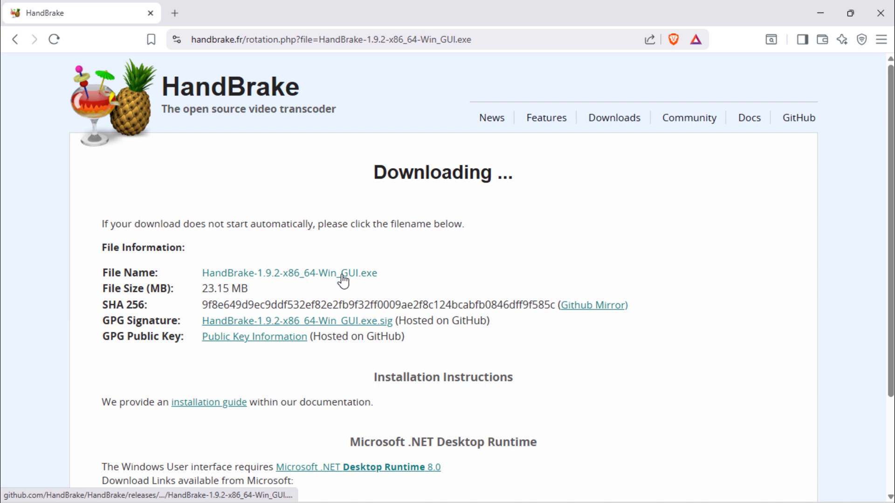
Step: Save HandBrake-1.9.2-x86_64-Win_GUI.exe to Downloads and show it in File Explorer
click(342, 275)
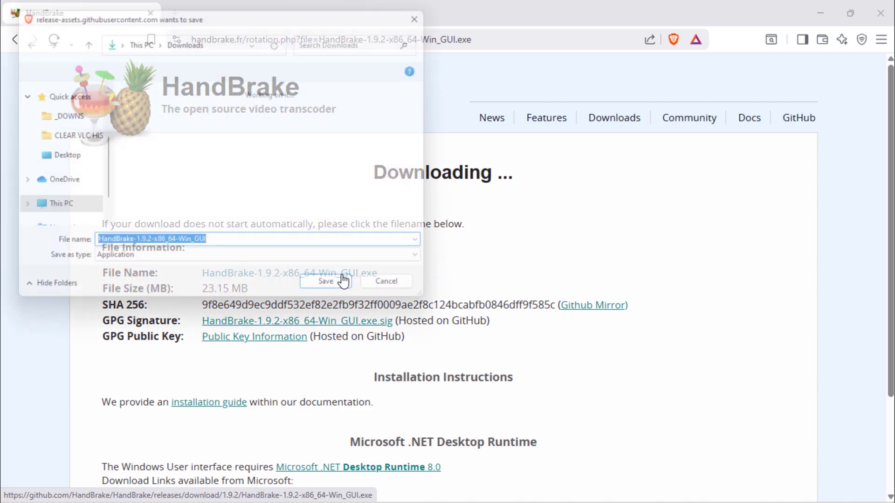
click(338, 292)
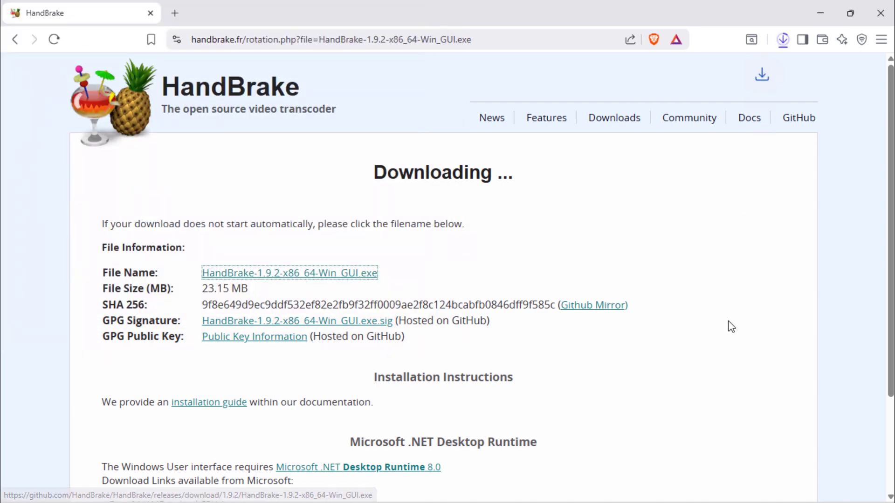
click(783, 40)
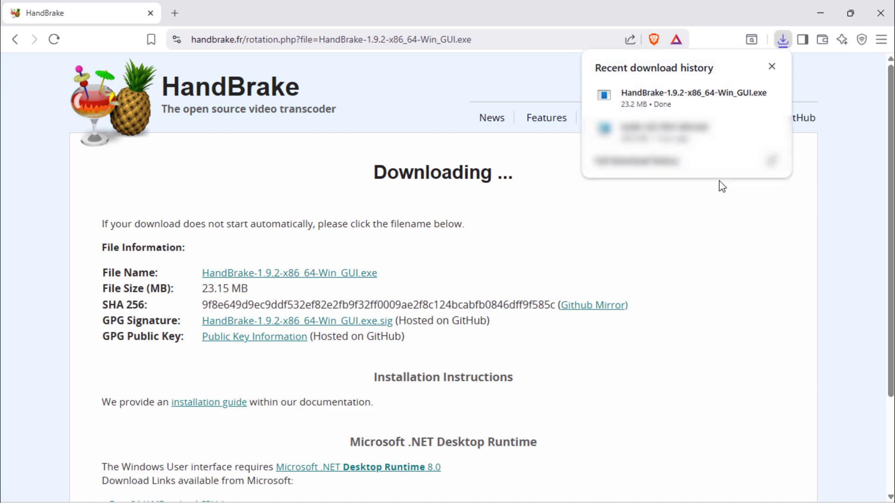
mouse_move(672, 99)
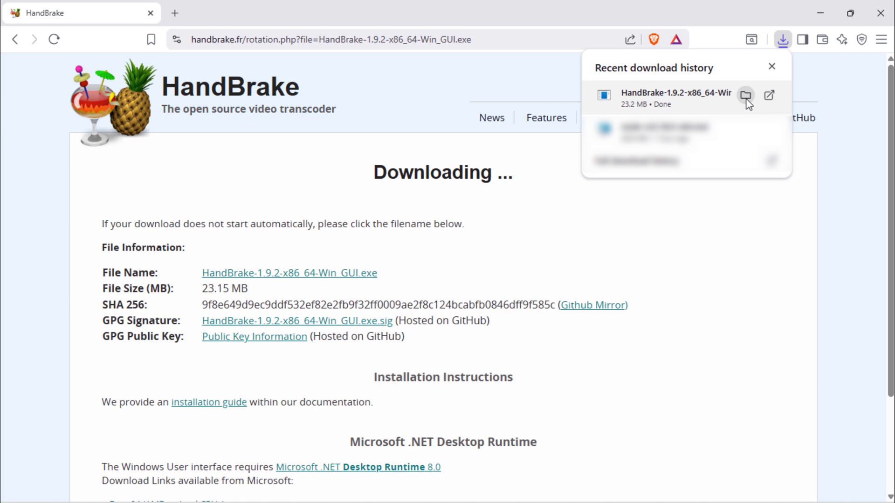
click(746, 95)
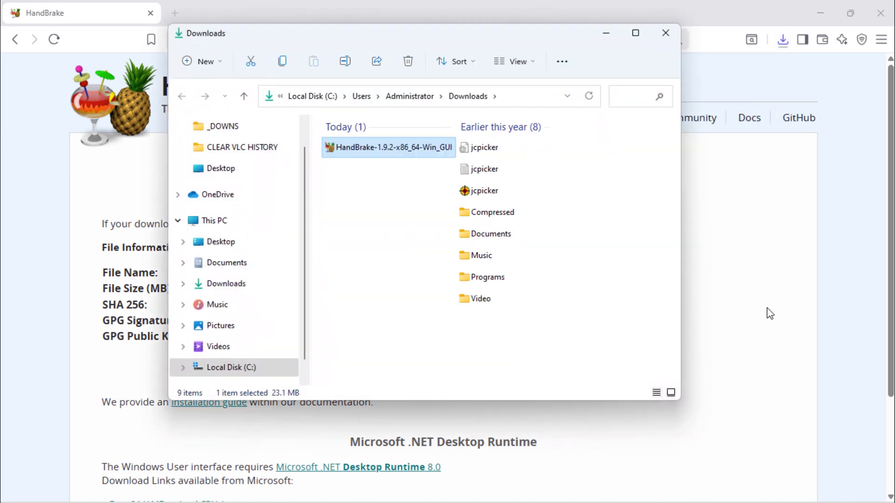
Step: Minimize Brave and launch HandBrake-1.9.2-x86_64-Win_GUI from Downloads
click(822, 13)
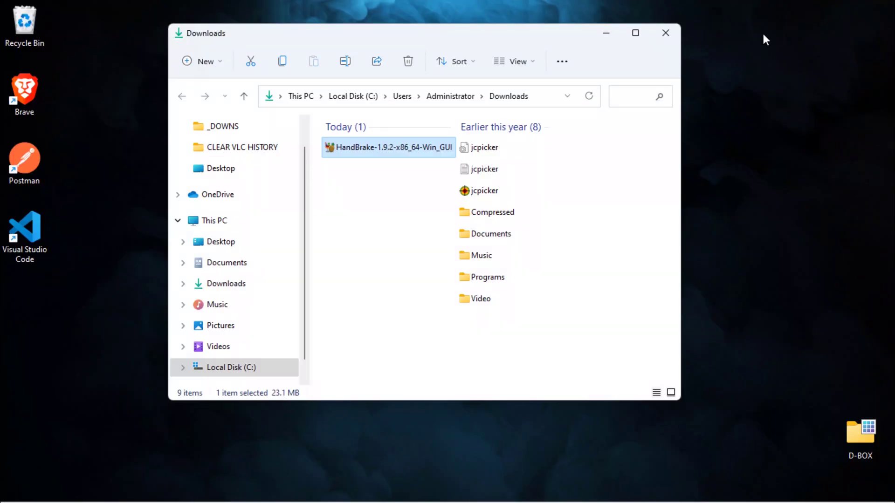
double_click(381, 151)
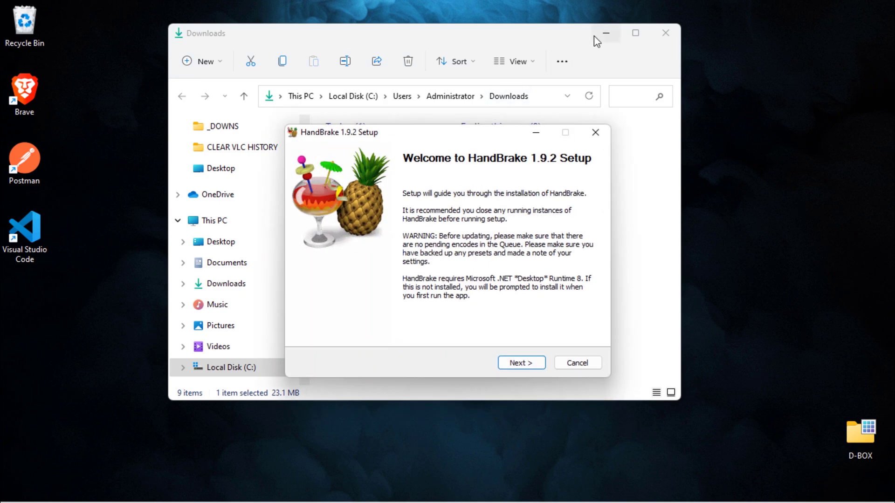
Step: Install HandBrake 1.9.2 to the default Program Files folder, accepting the license, with a desktop shortcut
click(606, 33)
click(532, 360)
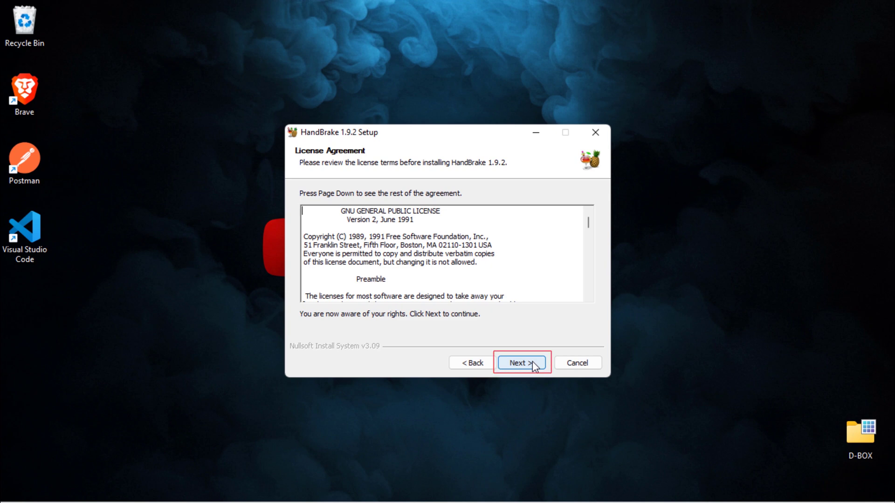
click(532, 361)
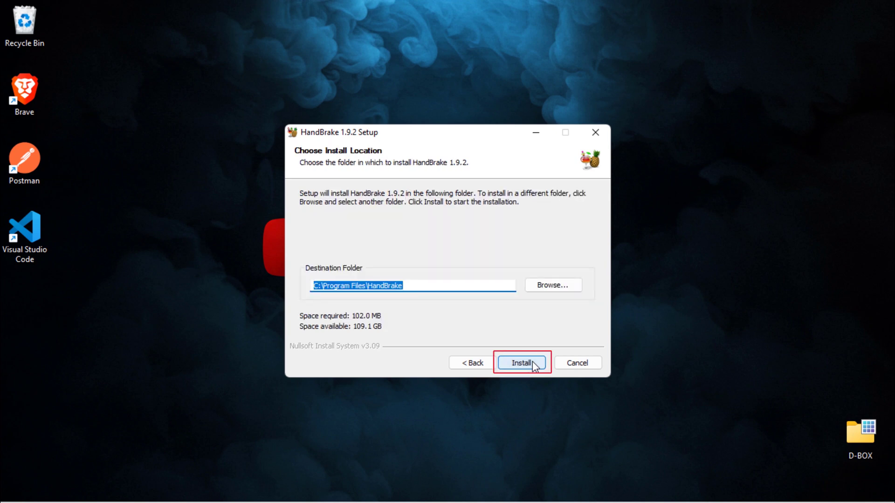
click(533, 362)
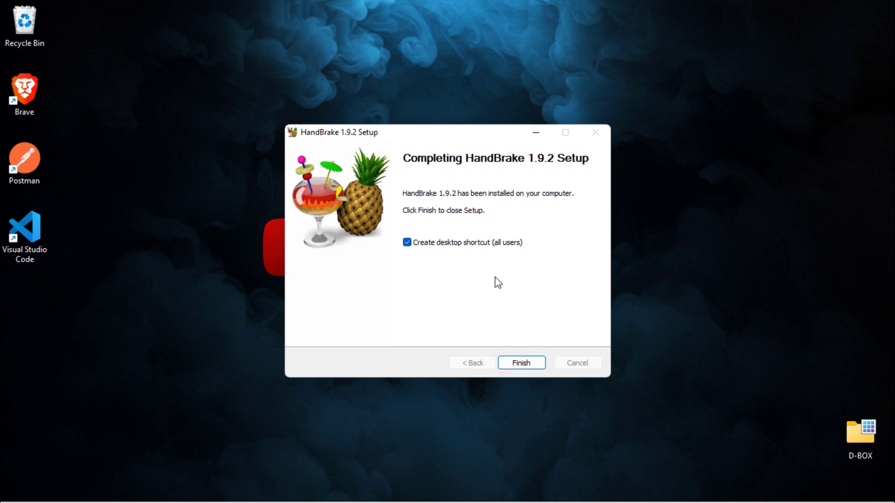
click(533, 361)
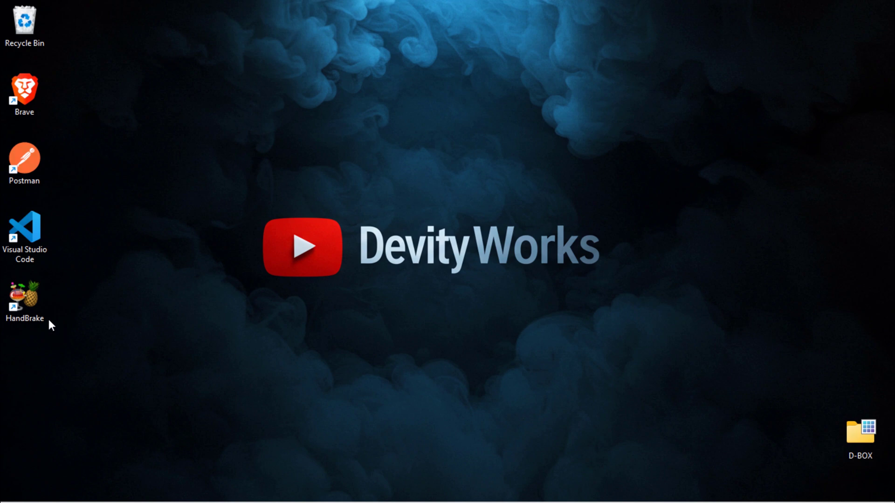
Step: Run HandBrake as administrator from its desktop shortcut
right_click(34, 302)
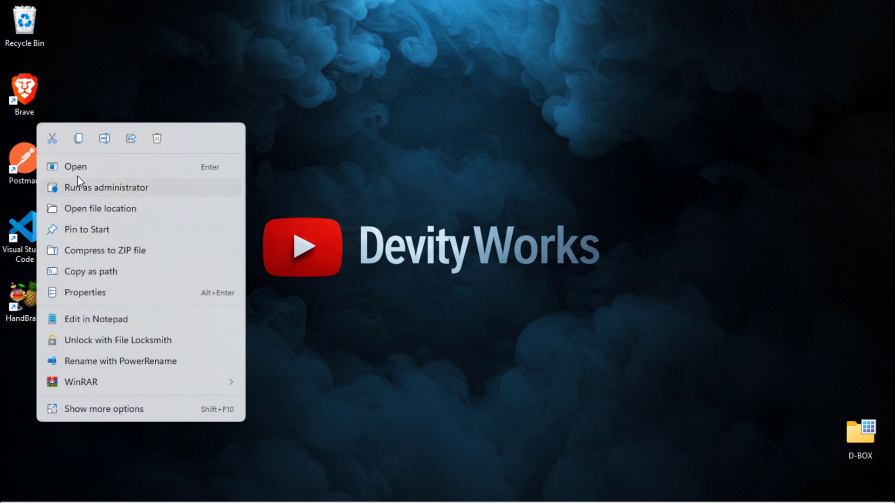
click(98, 186)
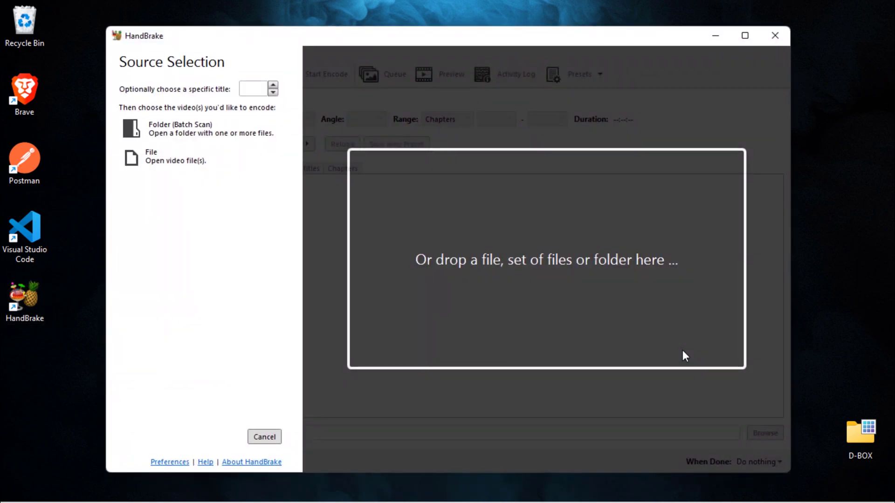
drag(512, 33, 524, 40)
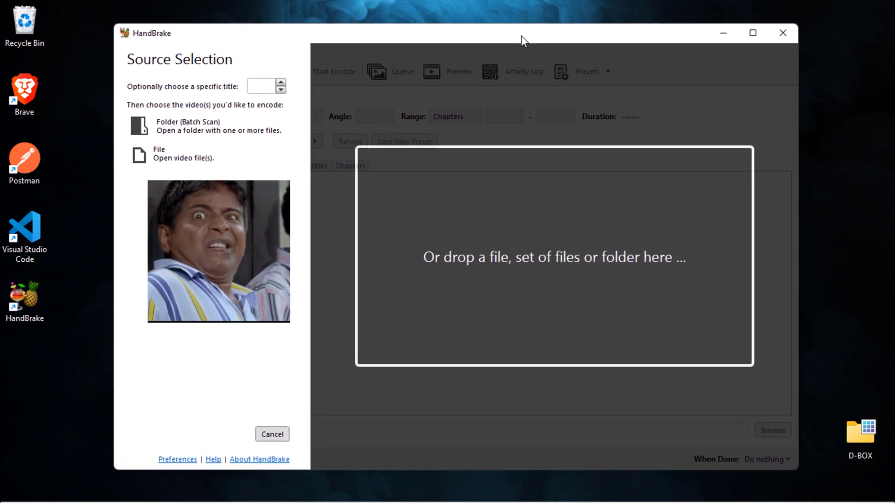